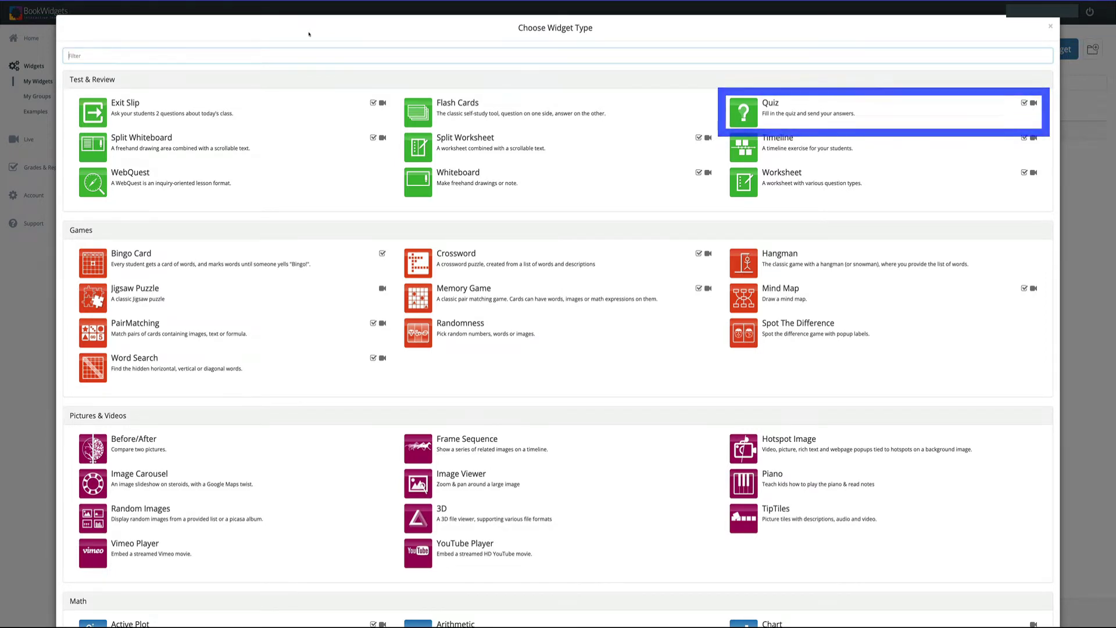
# Step: Pick Quiz under Test & Review to create a new Quiz widget
pyautogui.click(740, 121)
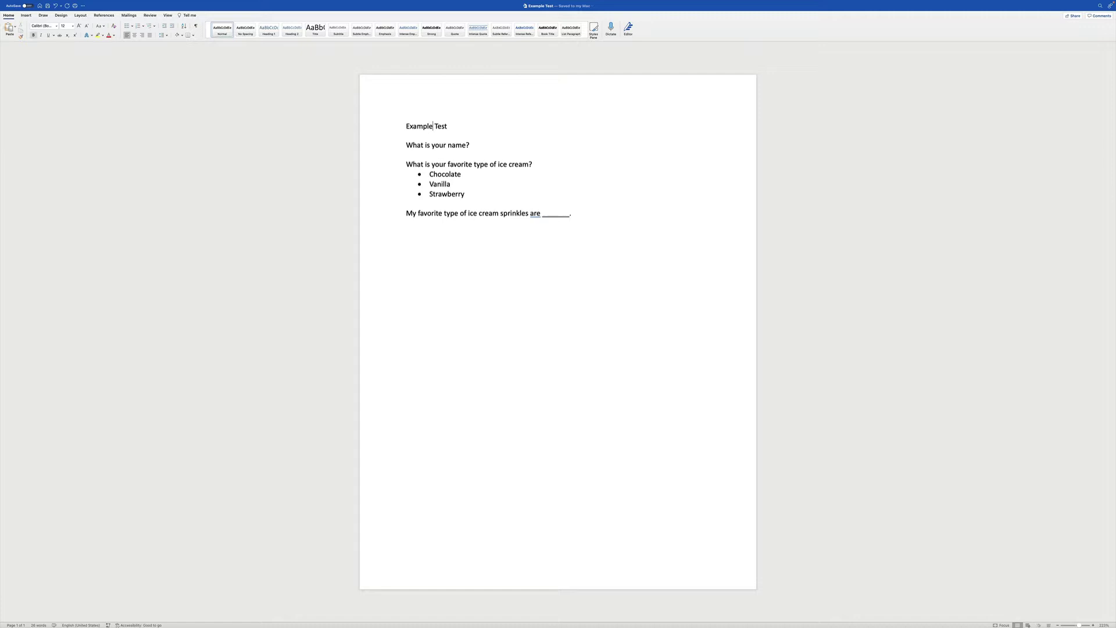
# Step: Choose Save As from Word's File menu for the Example Test document
pyautogui.moveTo(21, 2)
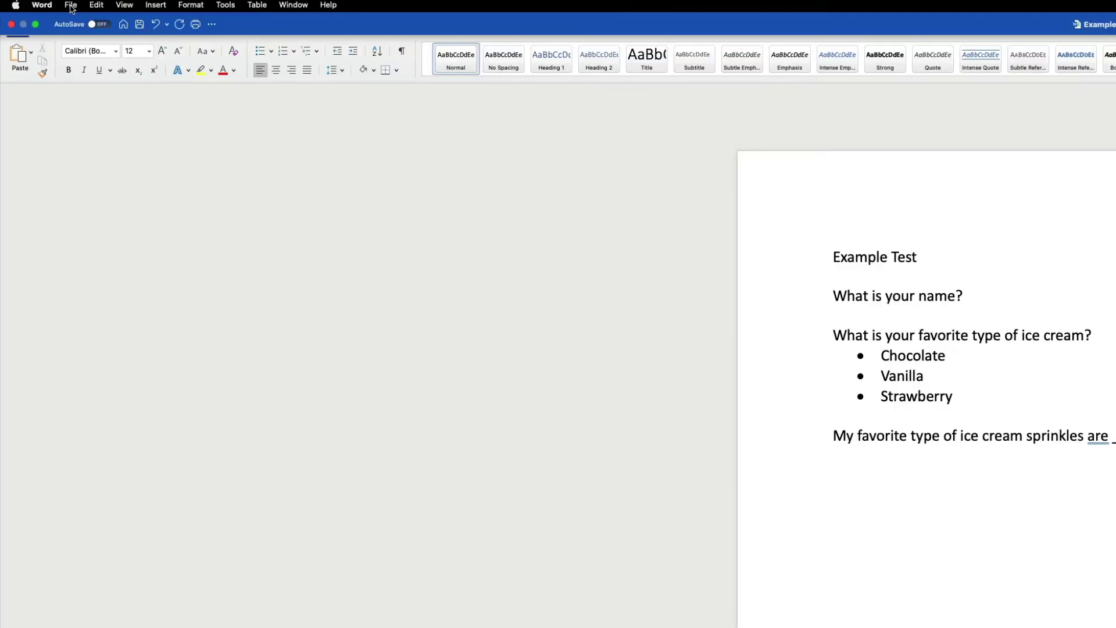
pyautogui.click(71, 5)
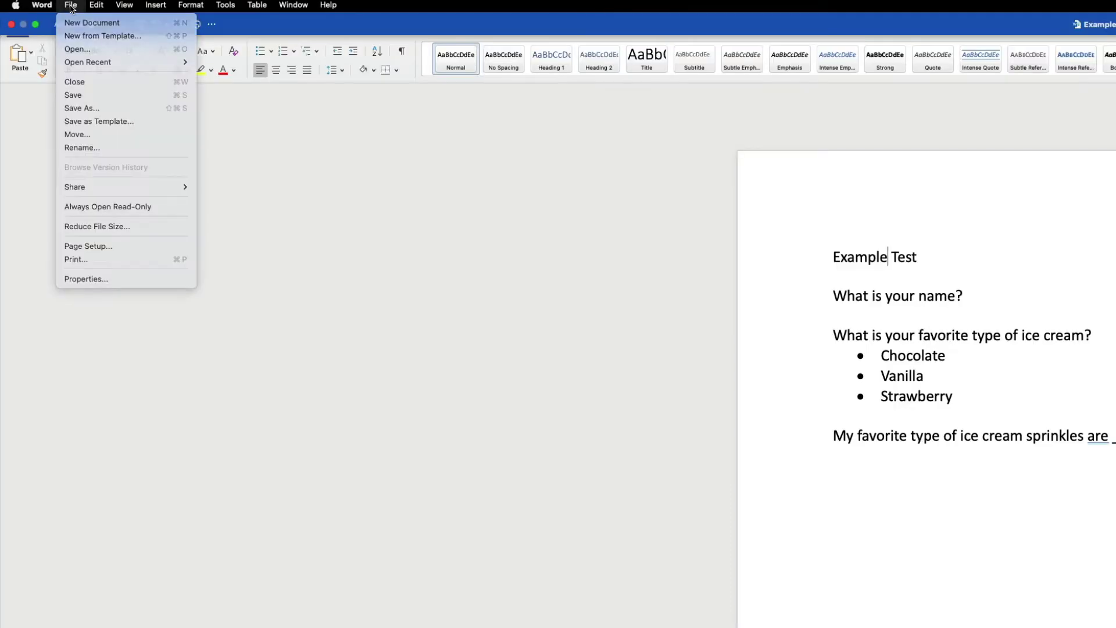
pyautogui.click(81, 108)
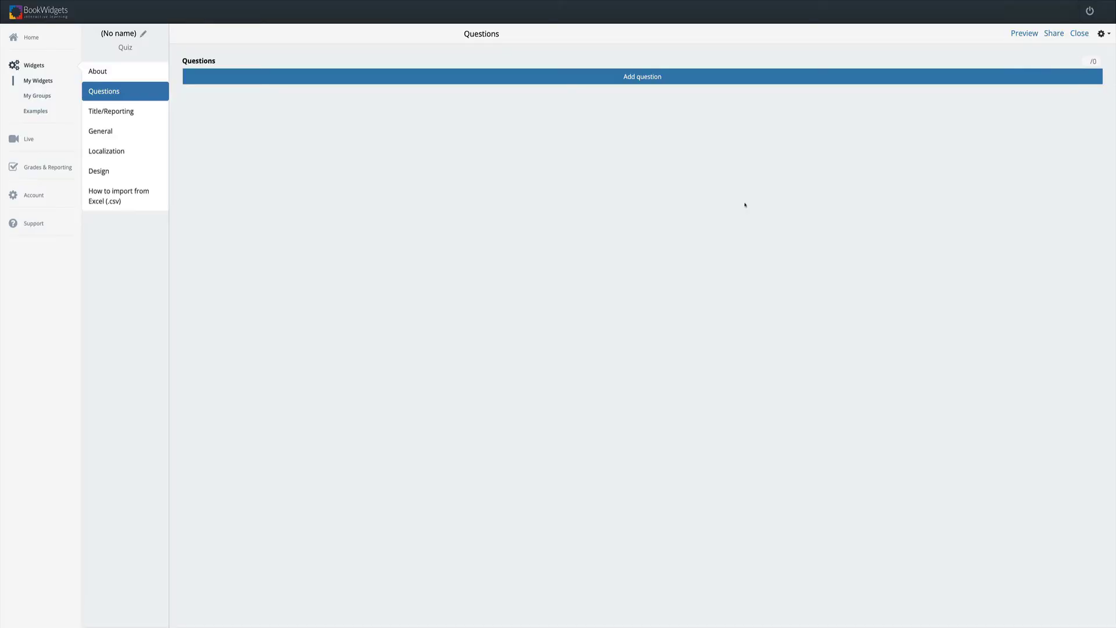
# Step: Import questions from Example Test.docx through the quiz's gear options
pyautogui.click(1100, 35)
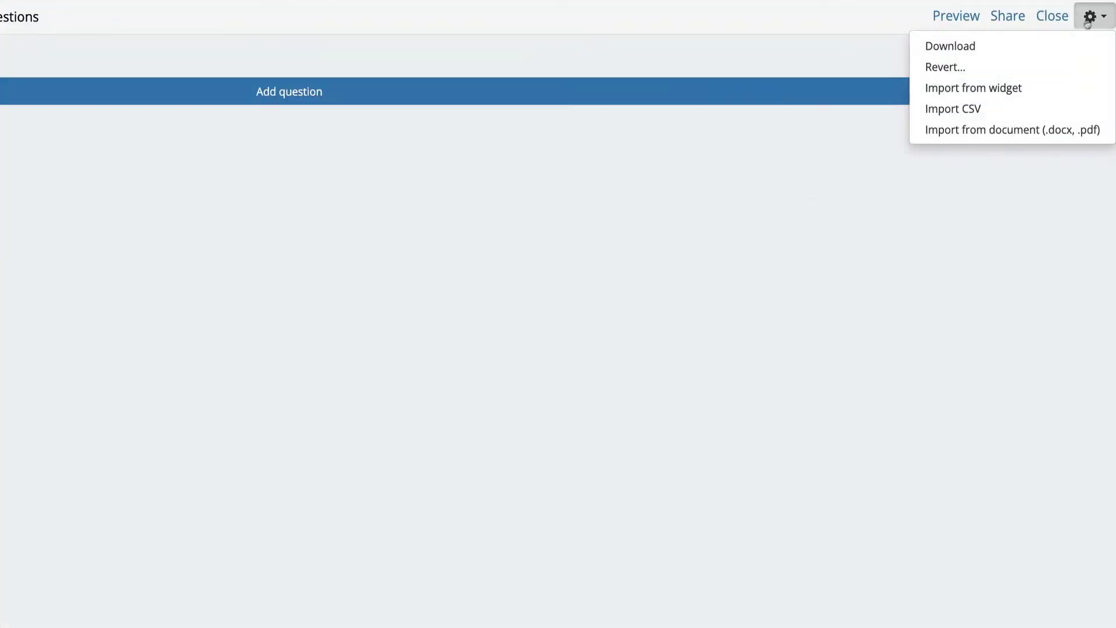
pyautogui.click(1040, 131)
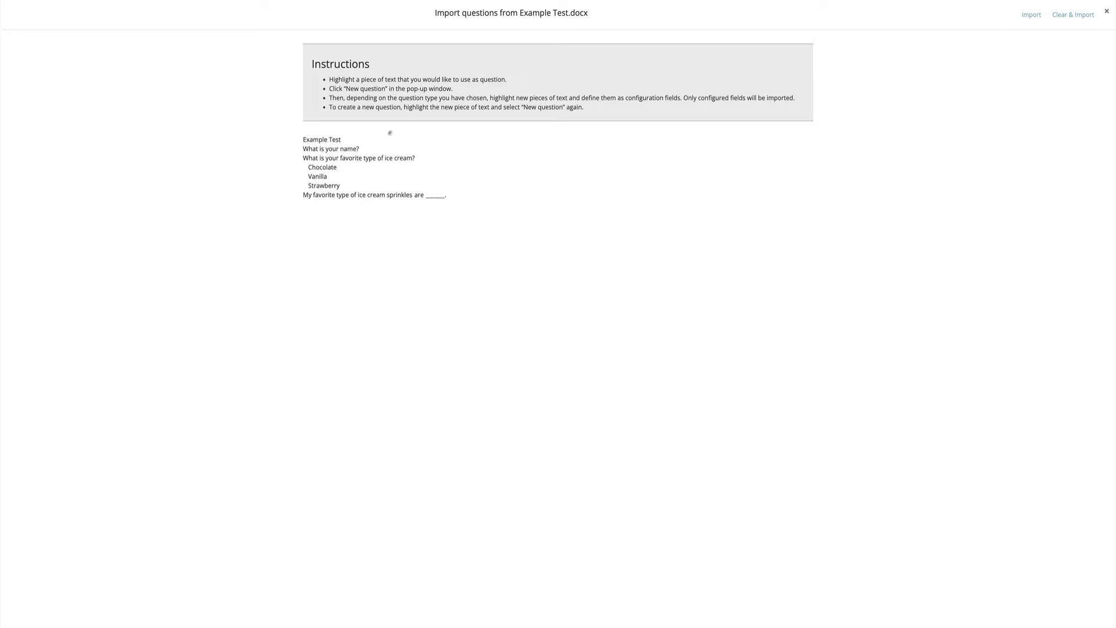
# Step: Turn 'What is your name?' into a Single Line Text question
pyautogui.tripleClick(358, 150)
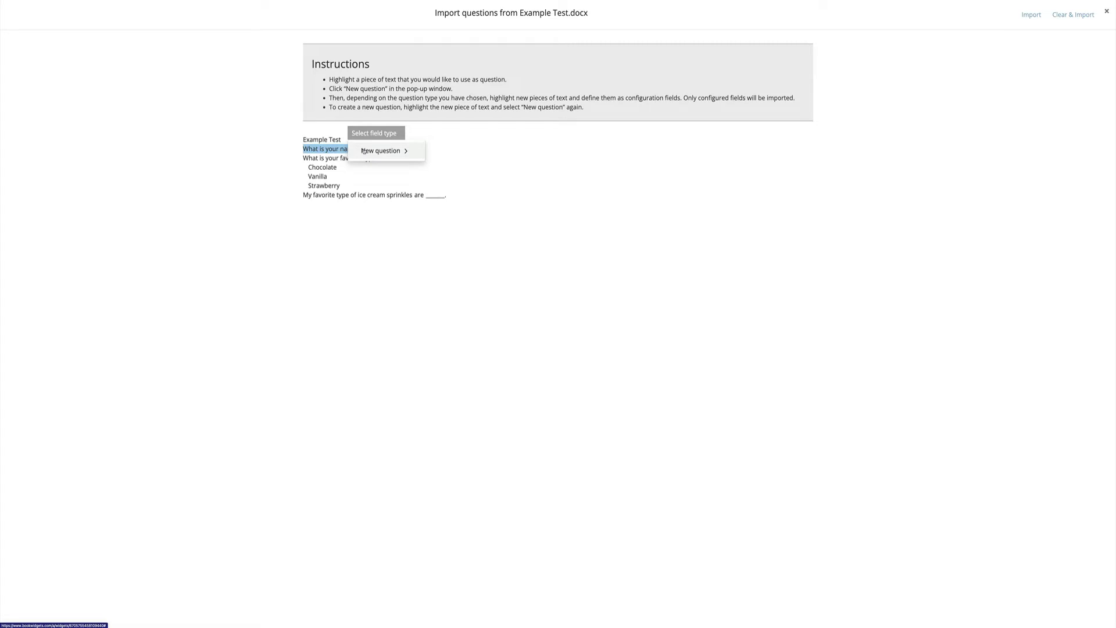
pyautogui.click(364, 151)
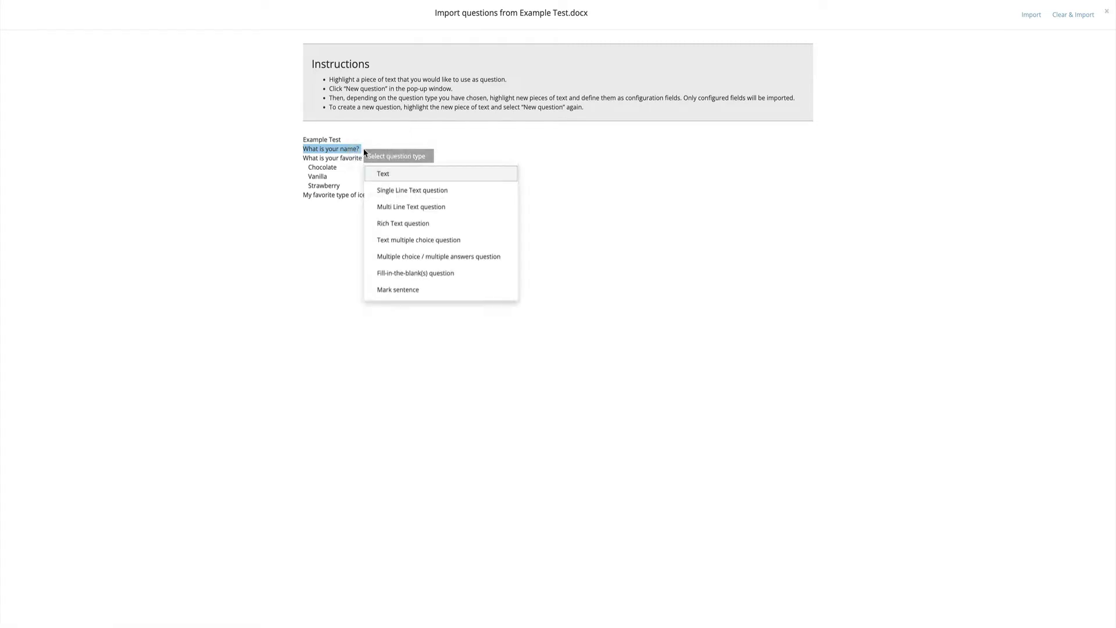
pyautogui.click(405, 194)
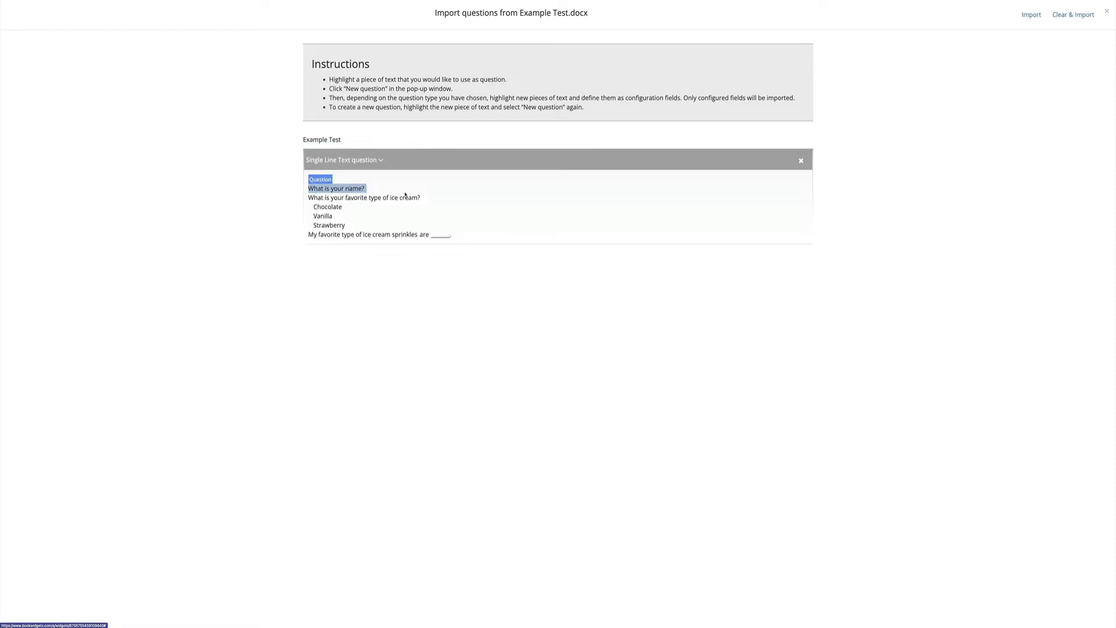
# Step: Make the ice cream line a Multiple choice / multiple answers question
pyautogui.tripleClick(317, 200)
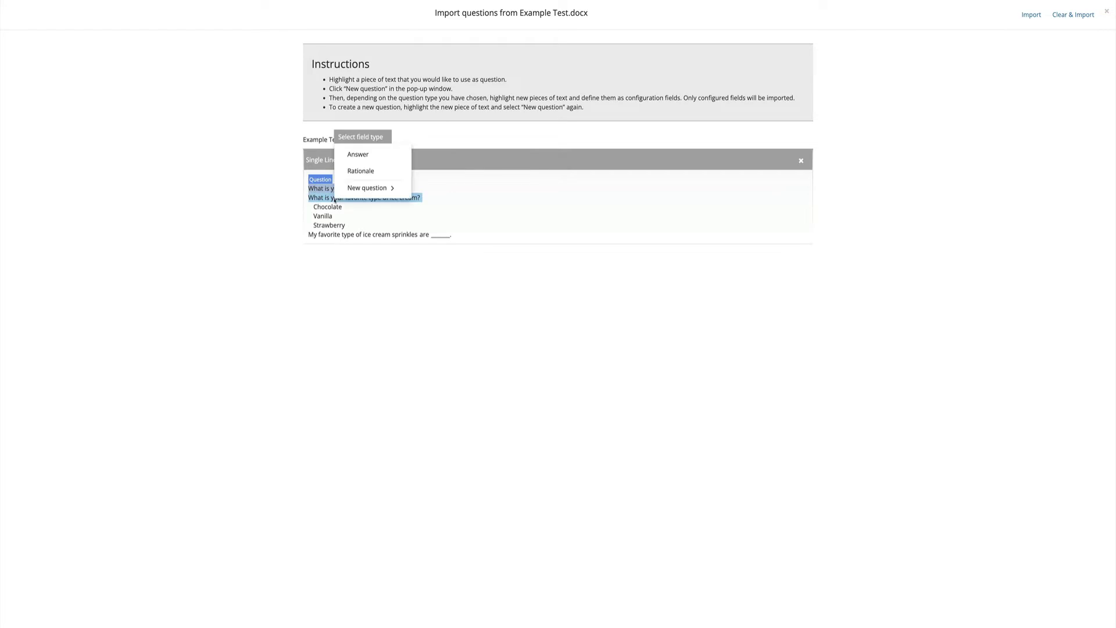
pyautogui.click(367, 187)
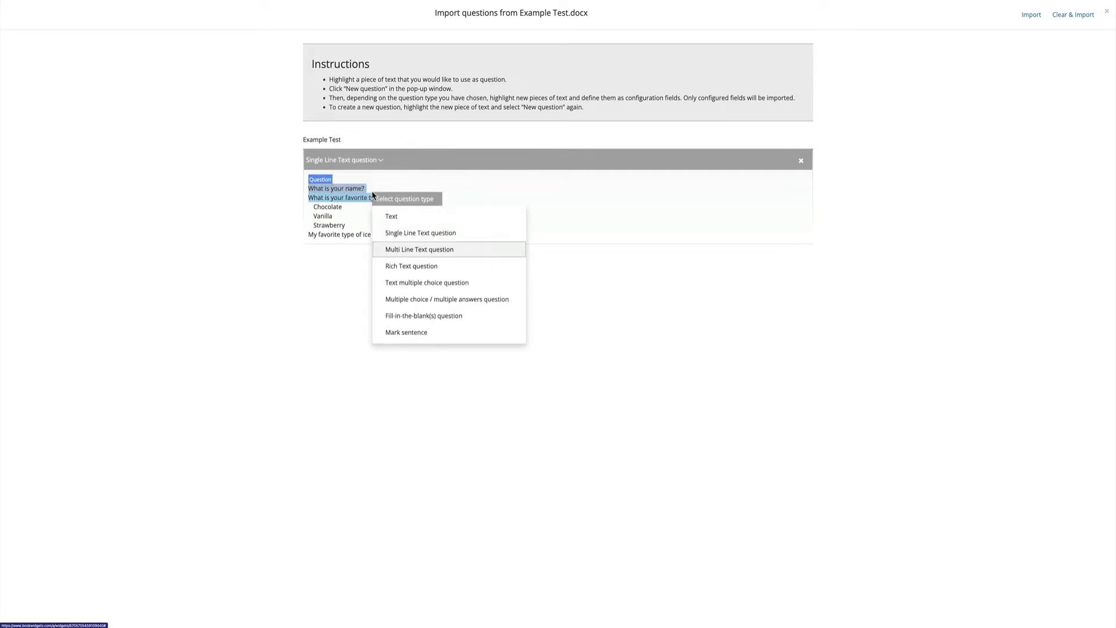
pyautogui.click(436, 298)
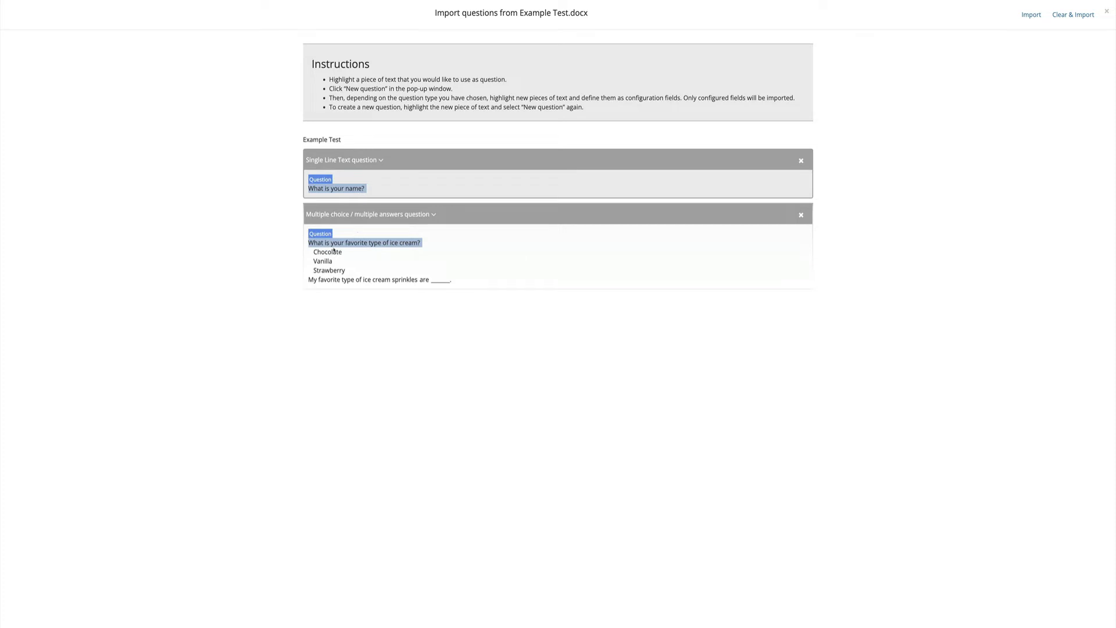
# Step: Tag Chocolate, Vanilla and Strawberry as the ice cream question's answer options
pyautogui.doubleClick(330, 253)
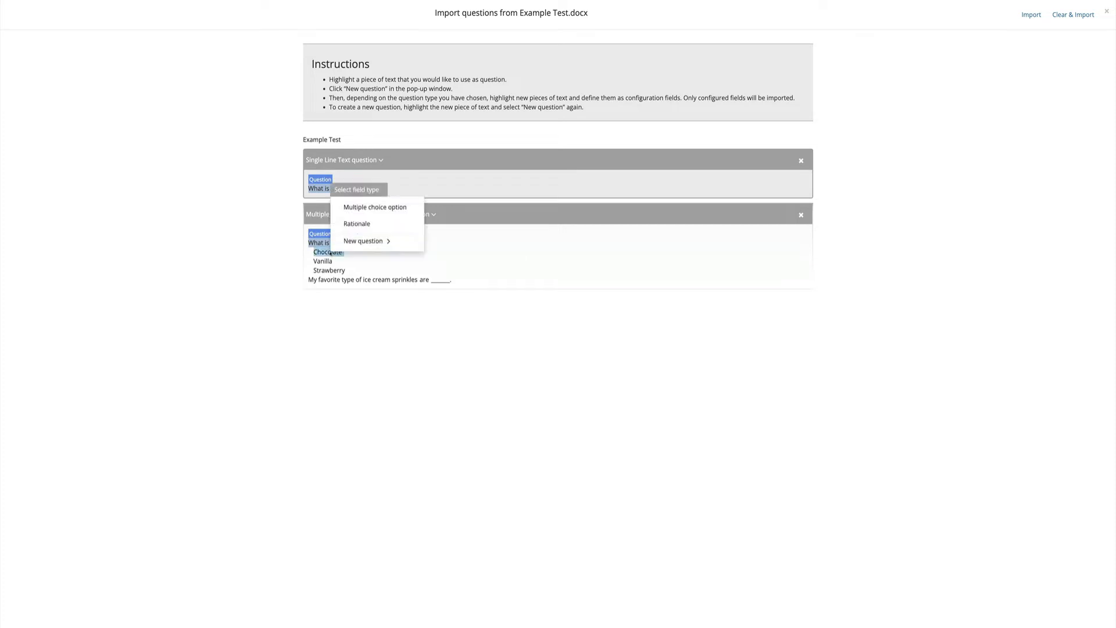
pyautogui.click(369, 207)
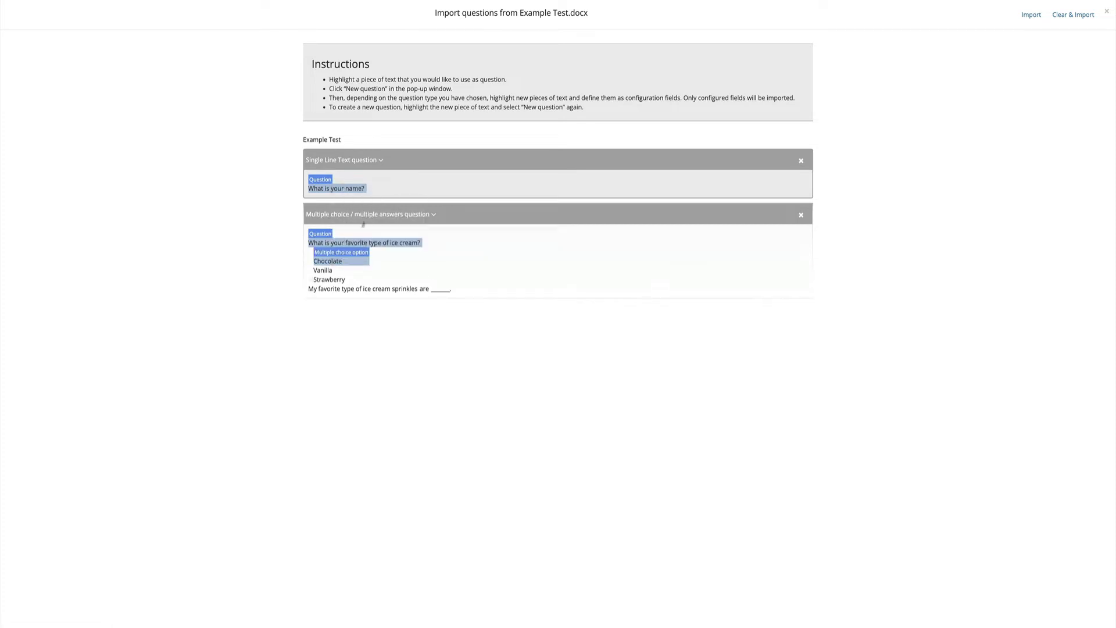
pyautogui.doubleClick(329, 272)
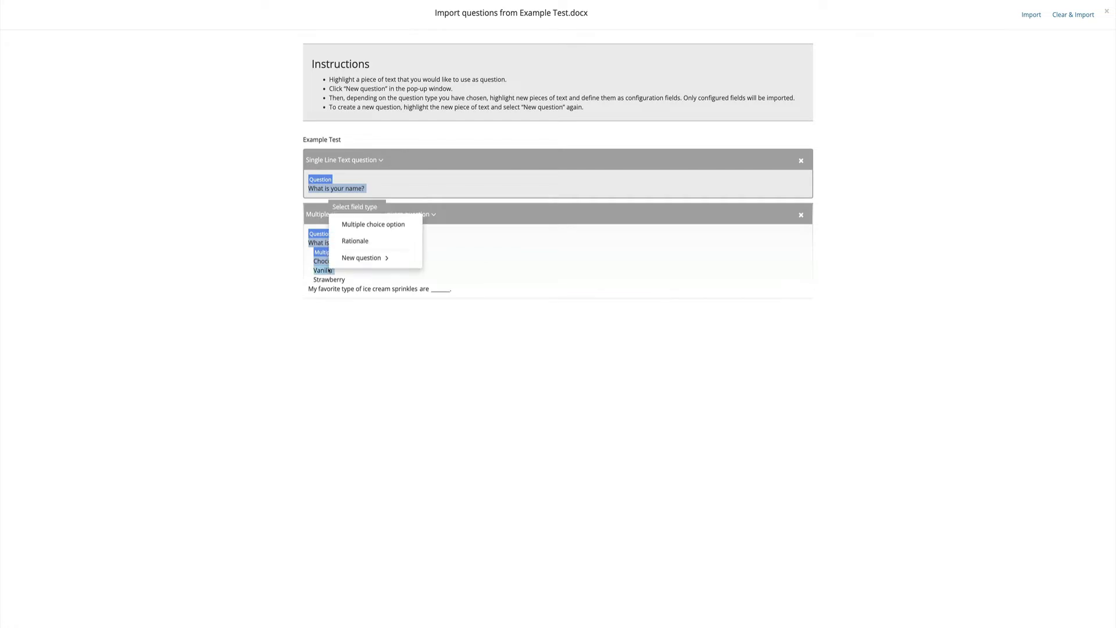
pyautogui.click(365, 229)
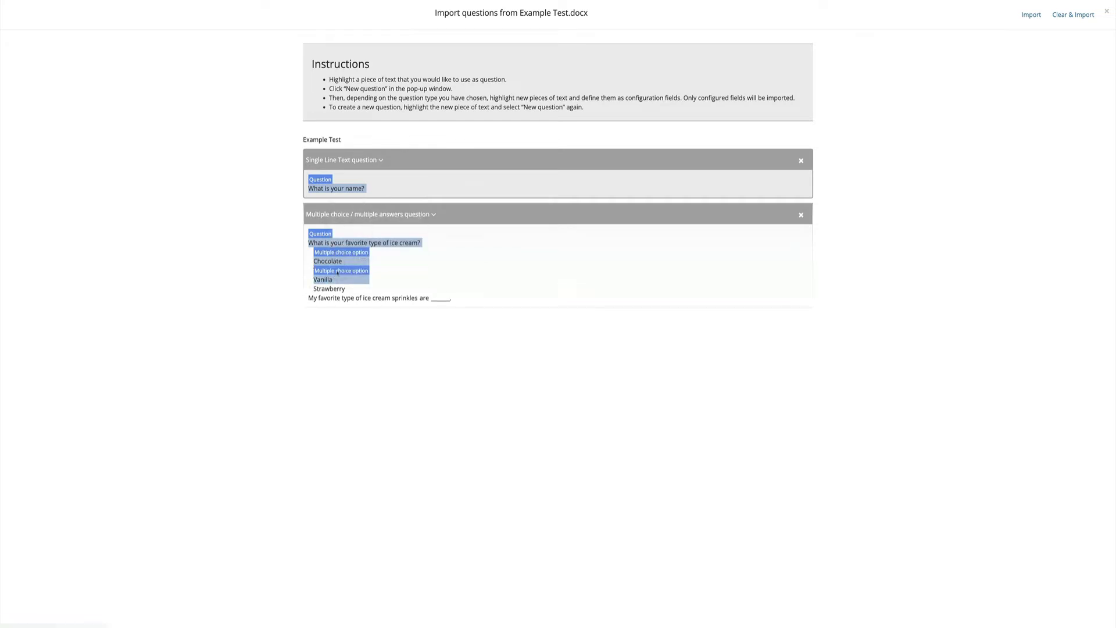
pyautogui.doubleClick(329, 289)
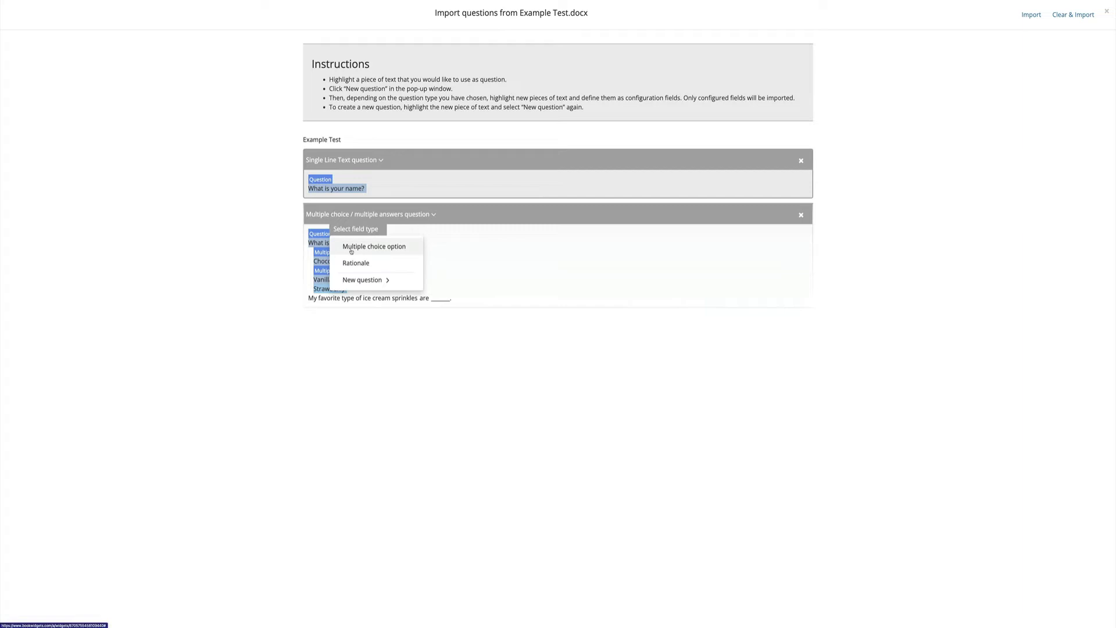
pyautogui.click(351, 250)
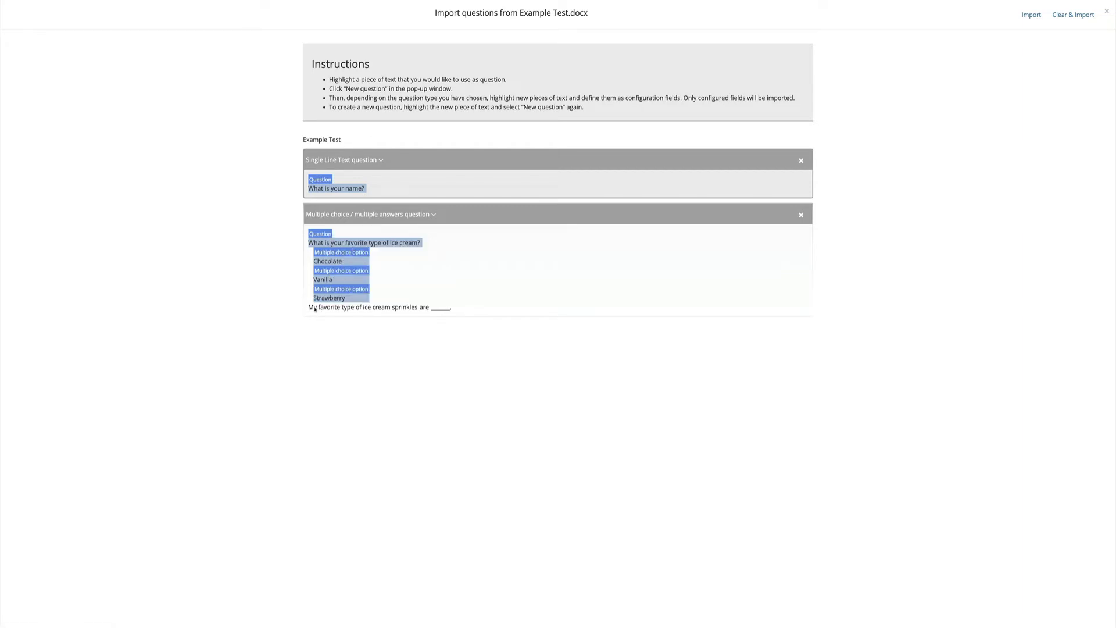
# Step: Make the ice cream sprinkles sentence a Fill-in-the-blank(s) question
pyautogui.moveTo(315, 310); pyautogui.dragTo(309, 308)
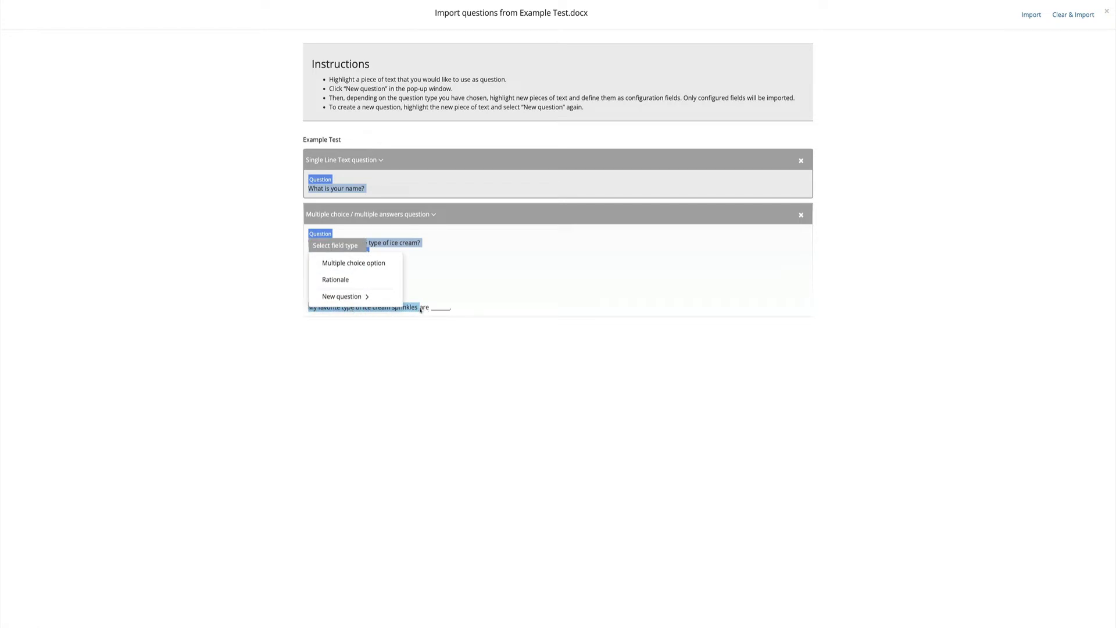
pyautogui.moveTo(420, 310); pyautogui.dragTo(427, 310)
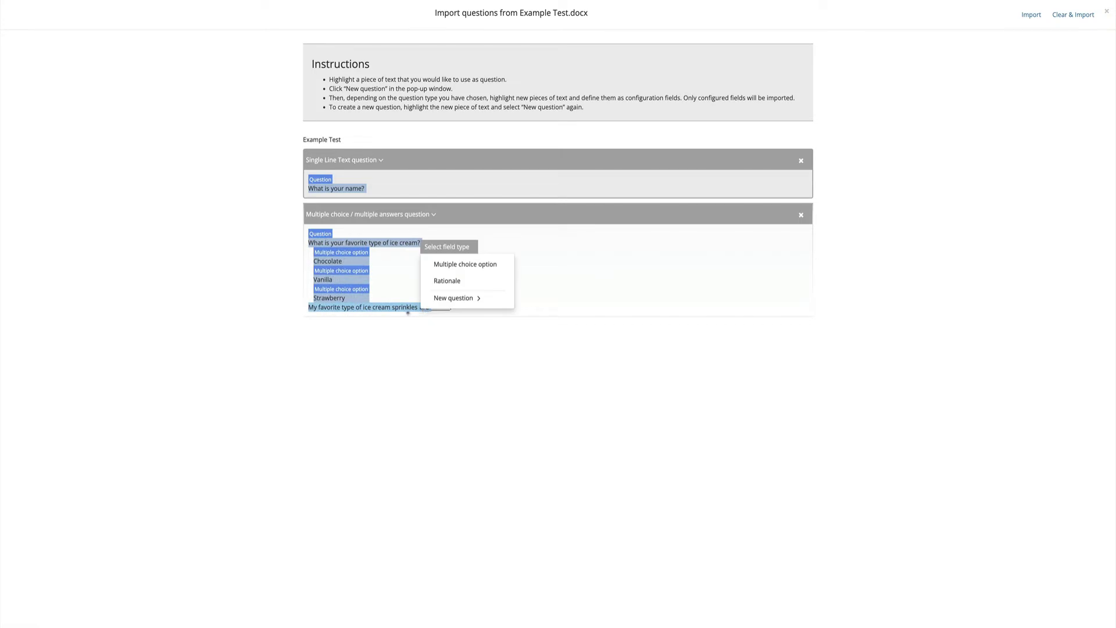
pyautogui.click(456, 298)
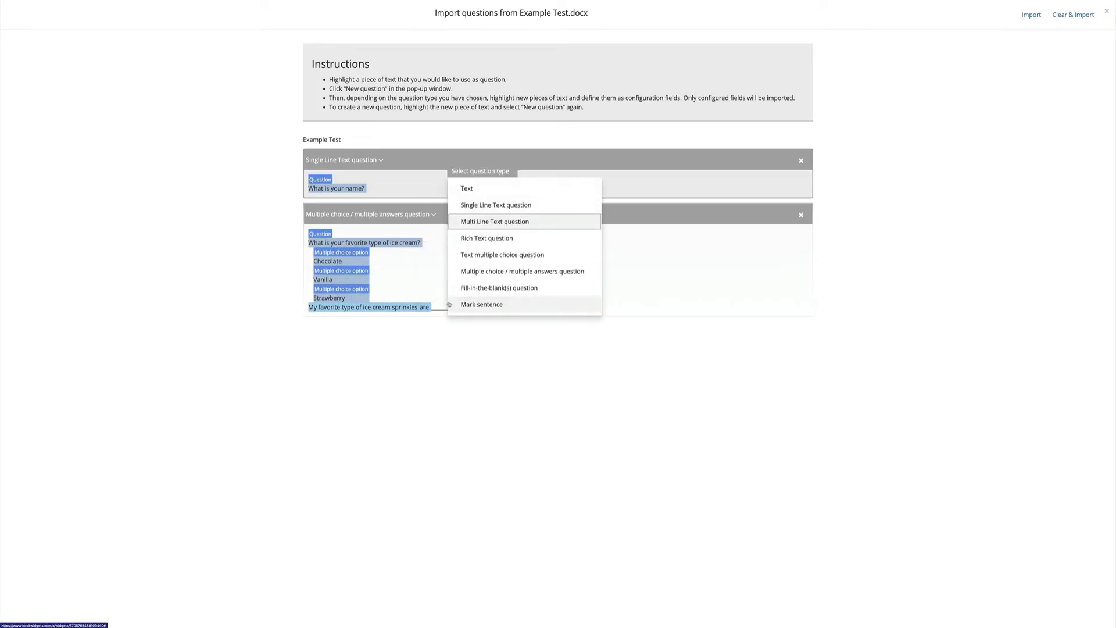
pyautogui.click(486, 289)
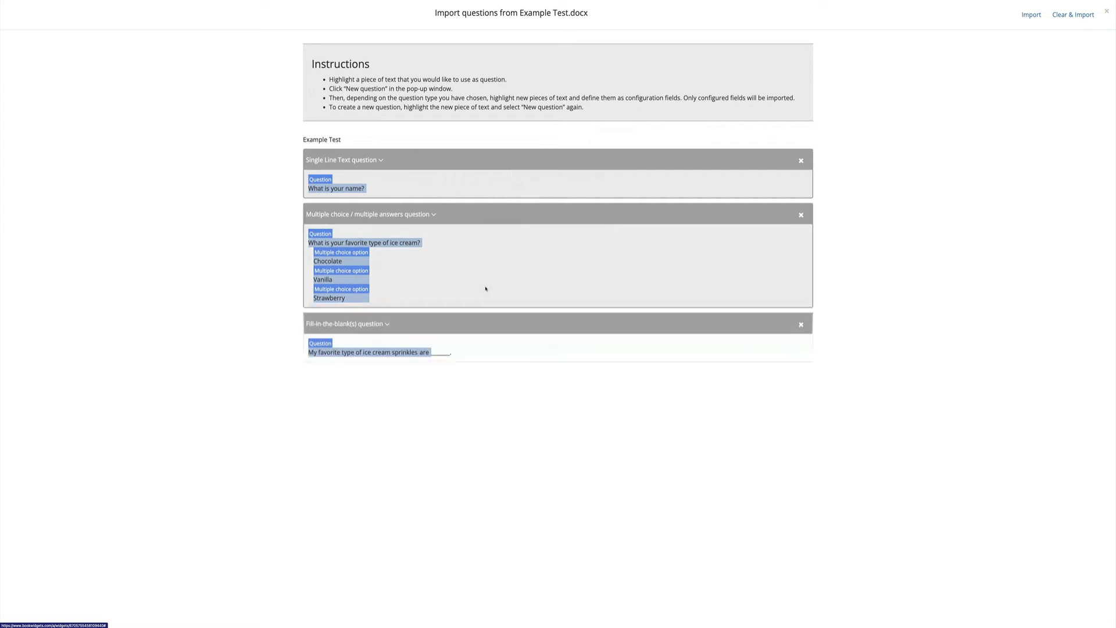
# Step: Import the three questions and open question 3, the sprinkles fill-in-the-blank
pyautogui.click(1030, 15)
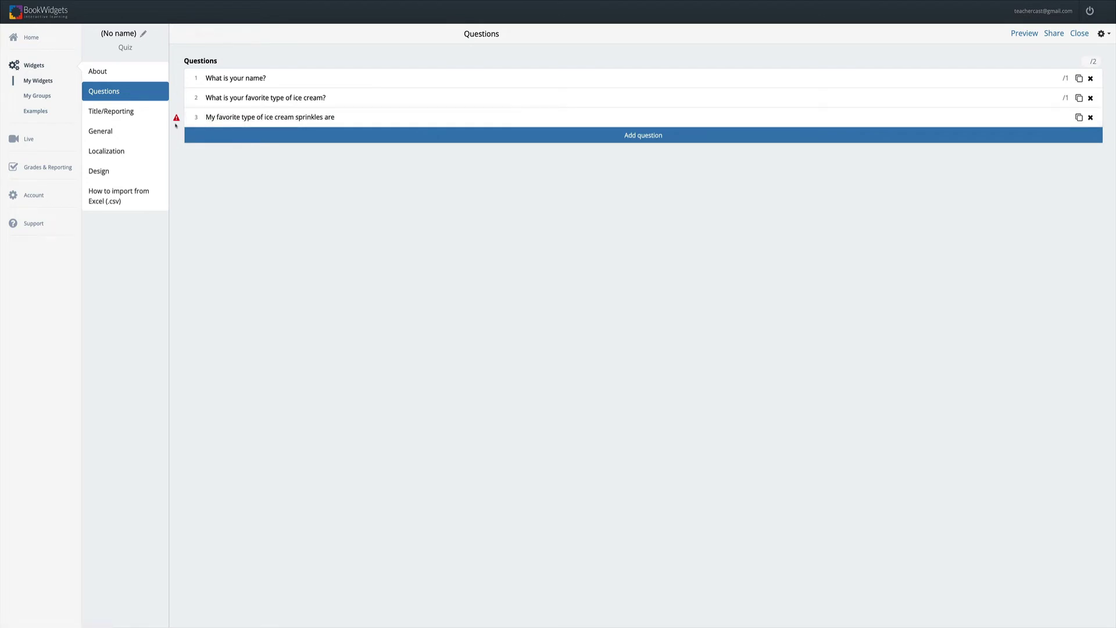
pyautogui.click(228, 119)
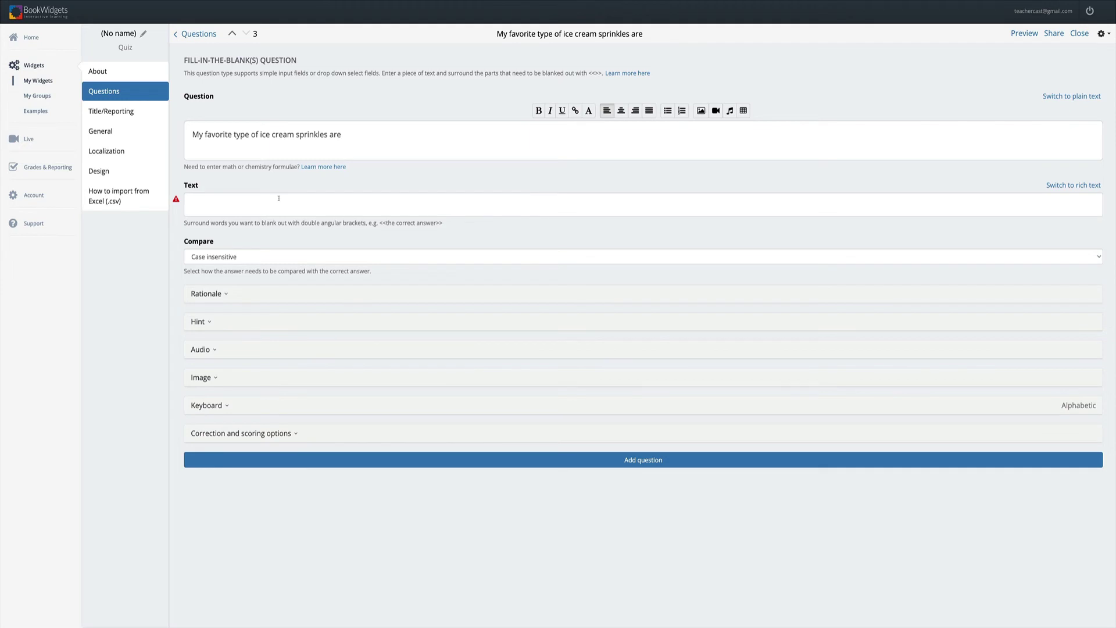
# Step: Enter <<chocolate>> as the question's blanked Text
pyautogui.moveTo(380, 223); pyautogui.dragTo(439, 228)
pyautogui.click(251, 202)
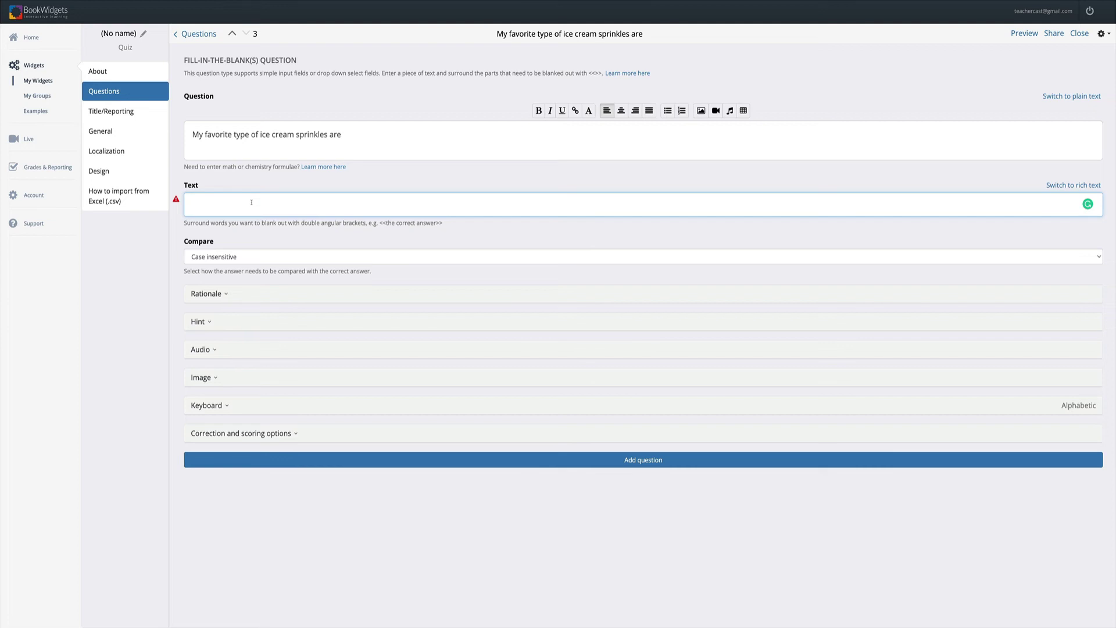
pyautogui.write('<<chocolate>>')
# Step: Add the hint 'Chocolate or Rainbow' and collapse the Hint section
pyautogui.click(231, 319)
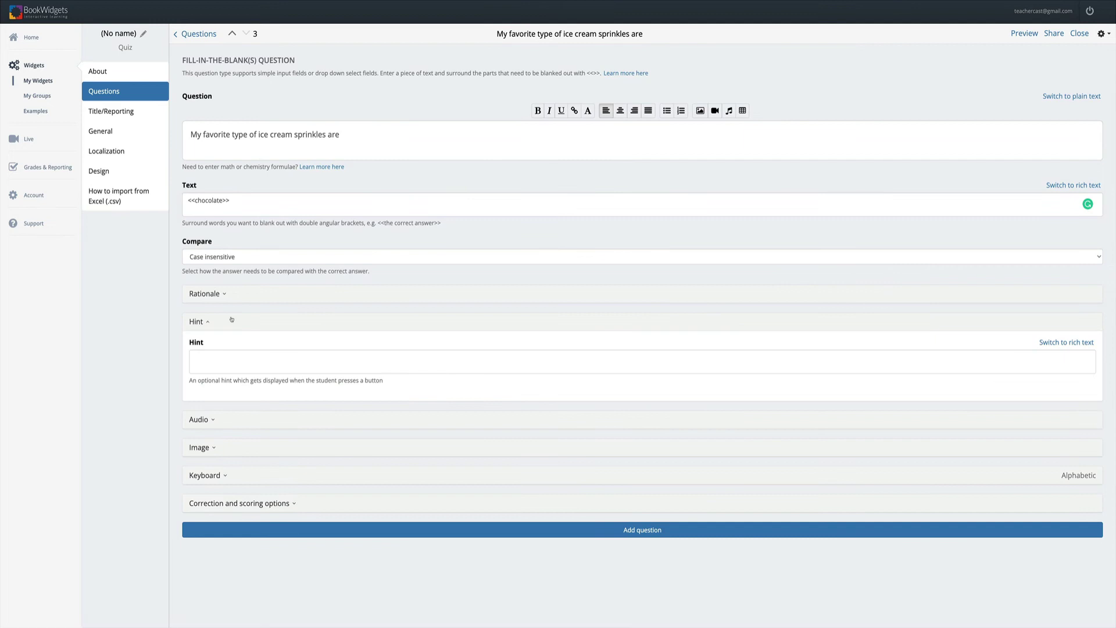
pyautogui.click(230, 359)
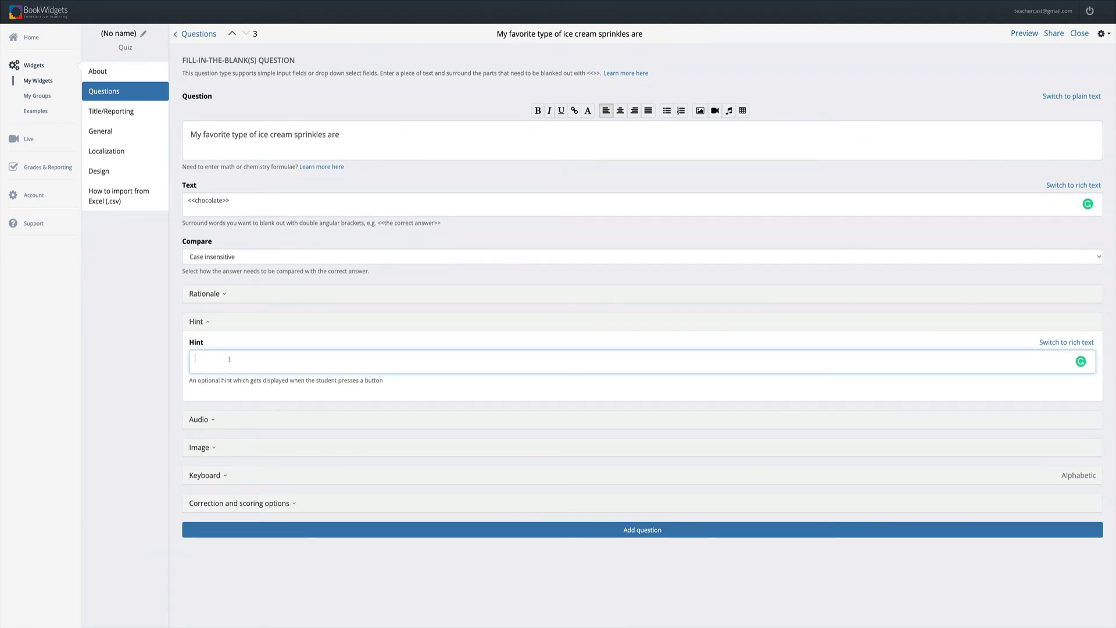
pyautogui.write('Chocolate or Rainbow')
pyautogui.click(207, 323)
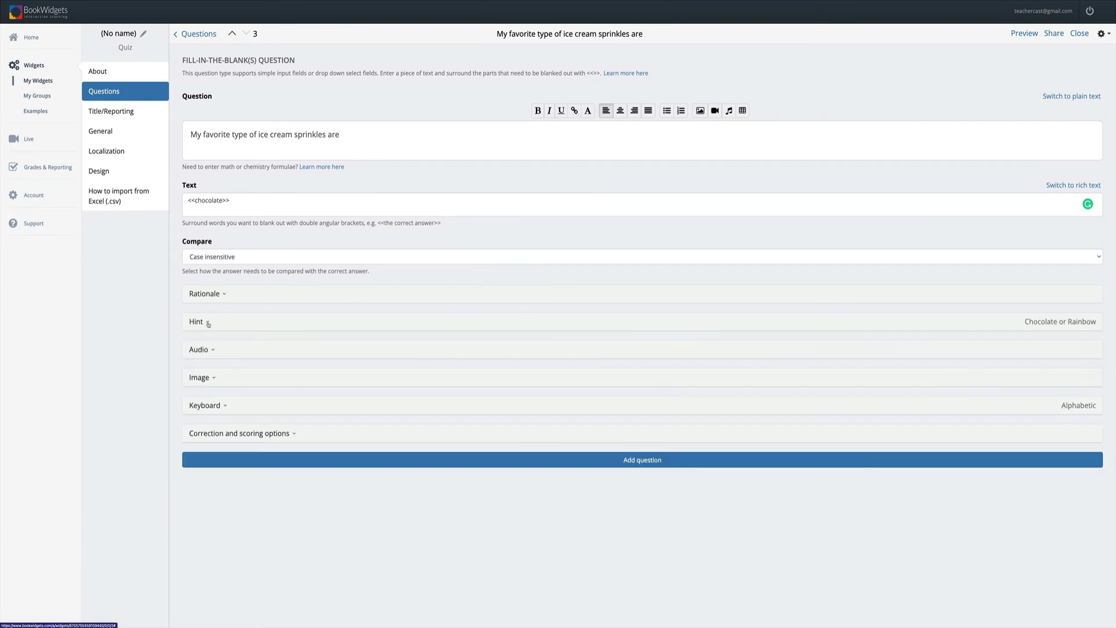
# Step: Preview the quiz in Student View and enter a name for question 1
pyautogui.click(1023, 33)
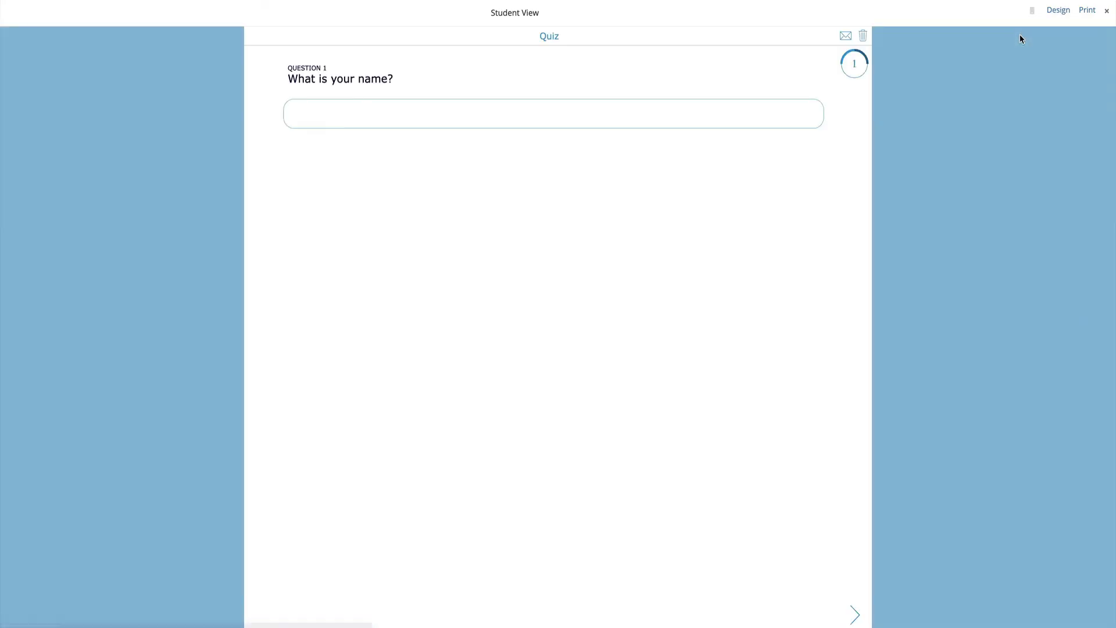
pyautogui.click(453, 112)
pyautogui.write('Jeffrey')
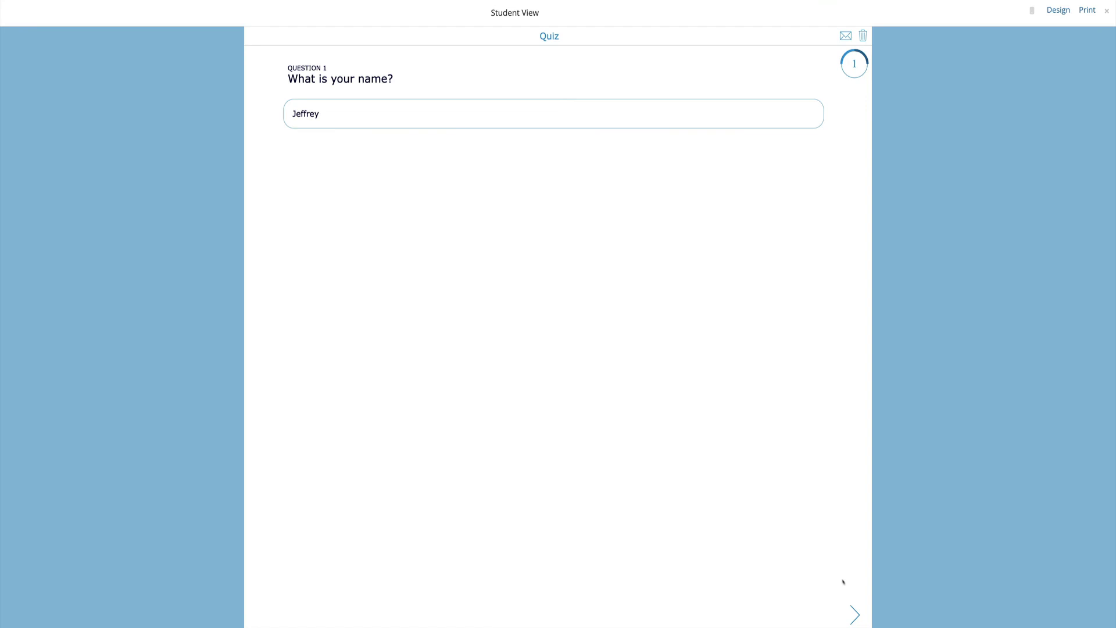
pyautogui.click(854, 615)
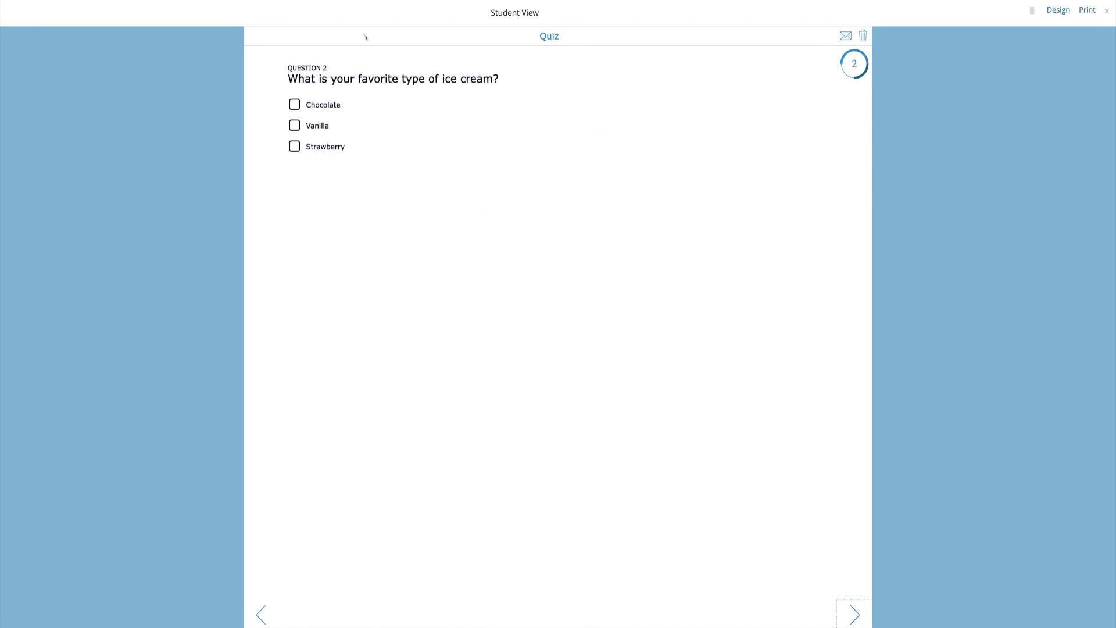
# Step: Answer Chocolate on questions 2 and 3, showing the hint, then submit
pyautogui.click(294, 105)
pyautogui.click(853, 613)
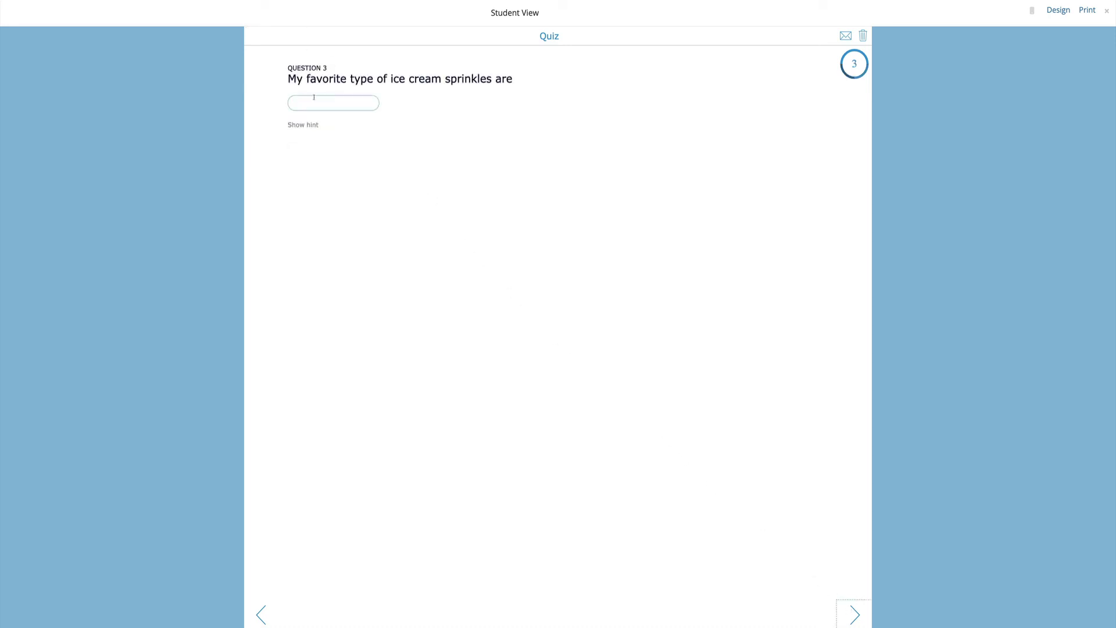
pyautogui.click(304, 125)
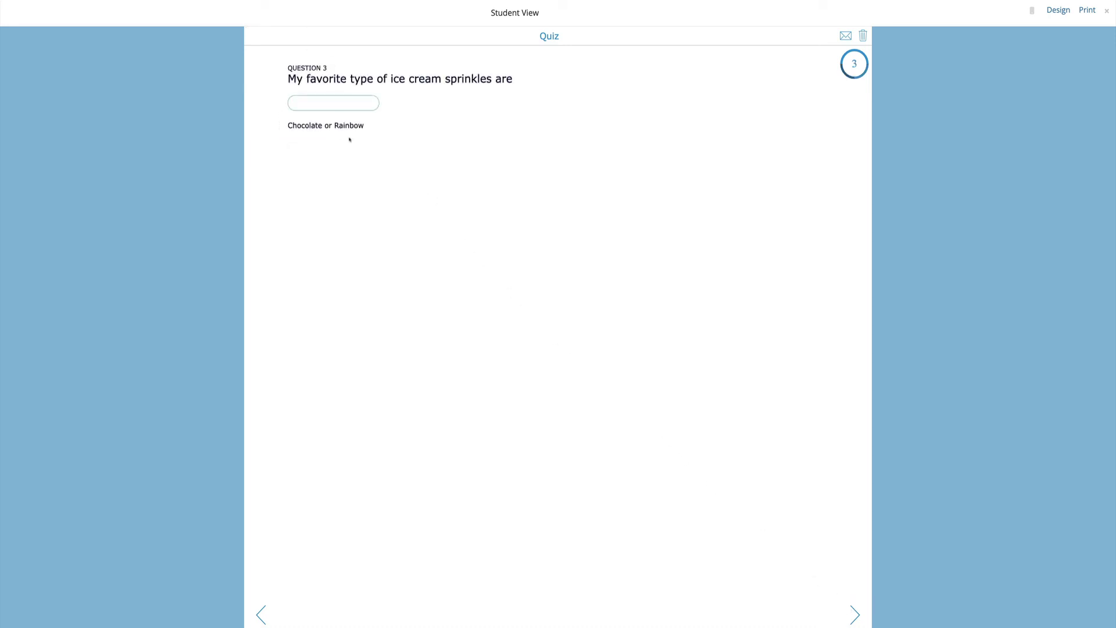
pyautogui.click(322, 104)
pyautogui.write('Chocolate')
pyautogui.click(853, 615)
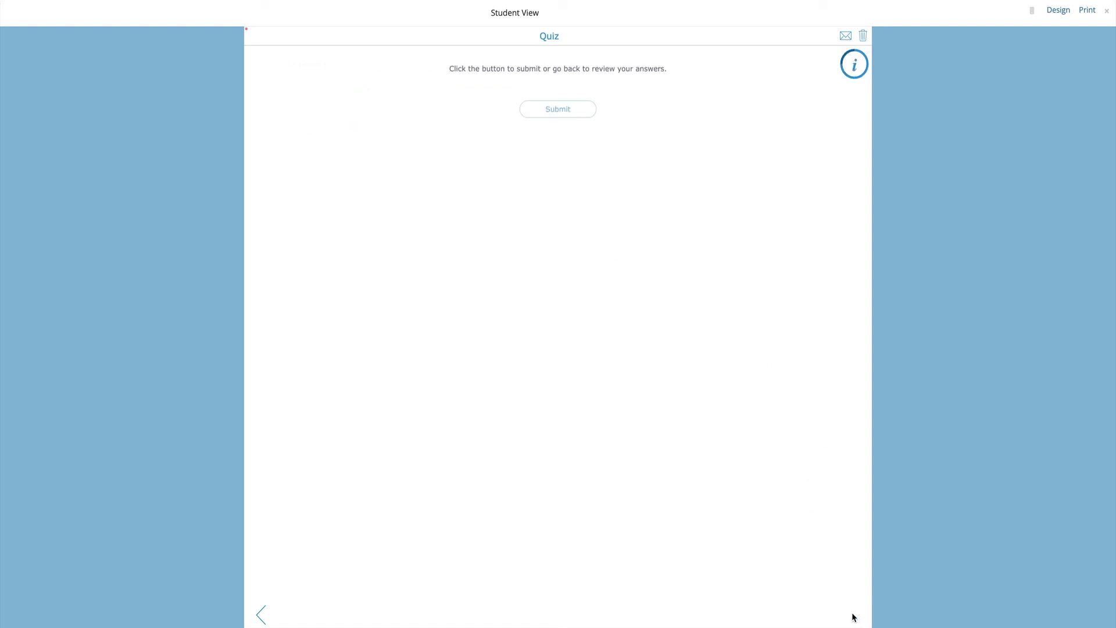
pyautogui.click(556, 109)
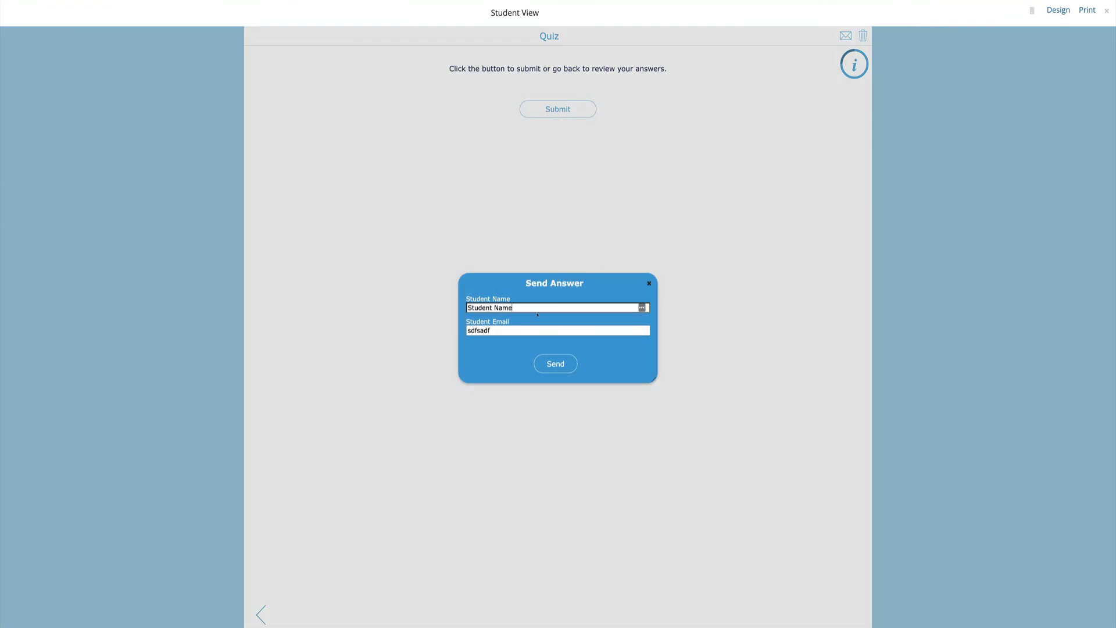